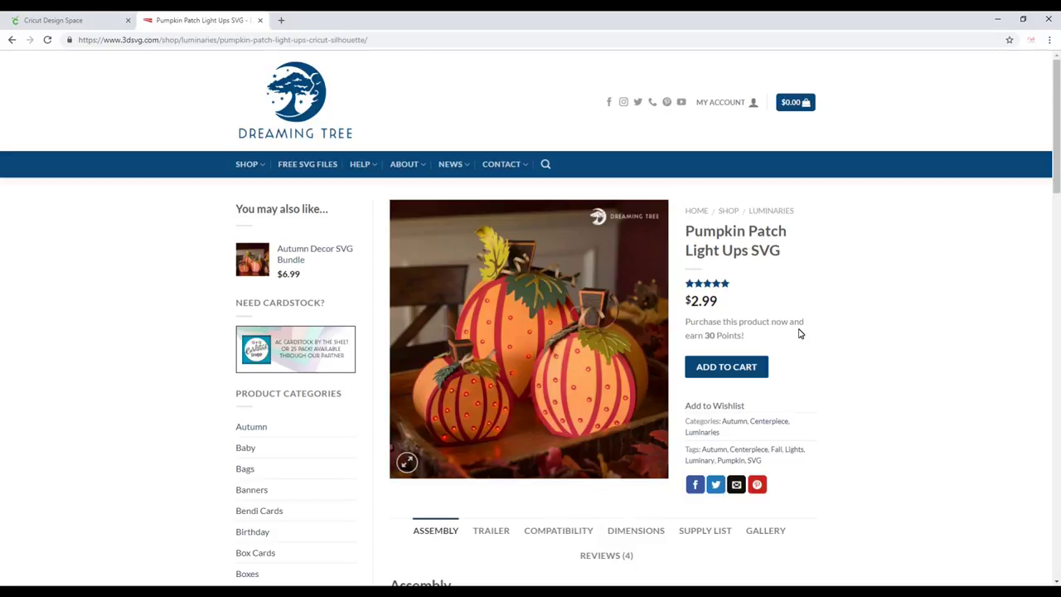
Step: Scroll the Pumpkin Patch Light Ups product page down to the assembly tutorial video
scroll(798, 333, "down", 4)
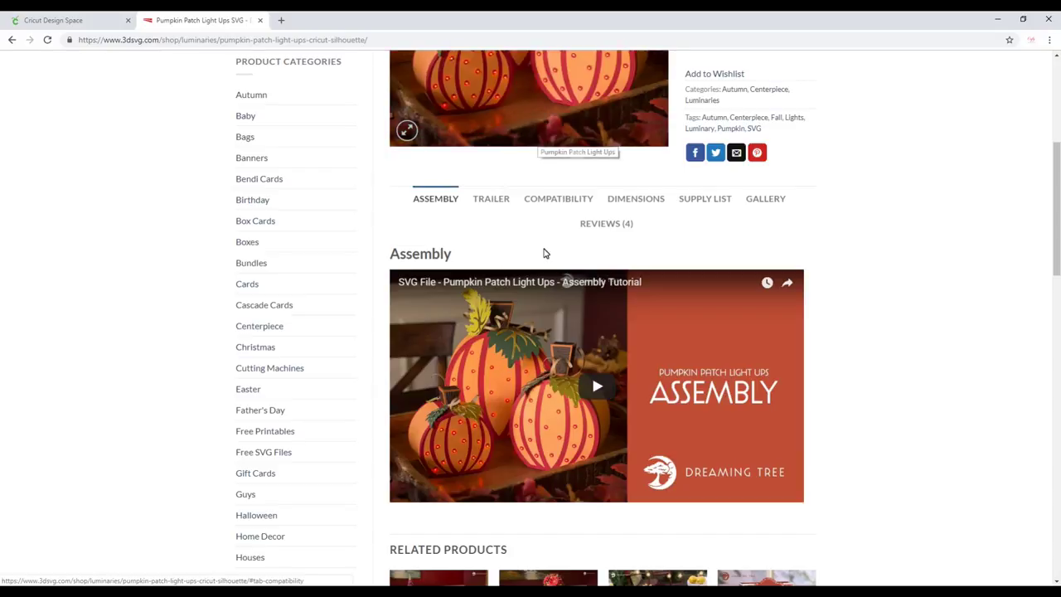
Step: Switch from the Trailer tab to the Supply List tab showing cardstock colours and materials
left_click(489, 201)
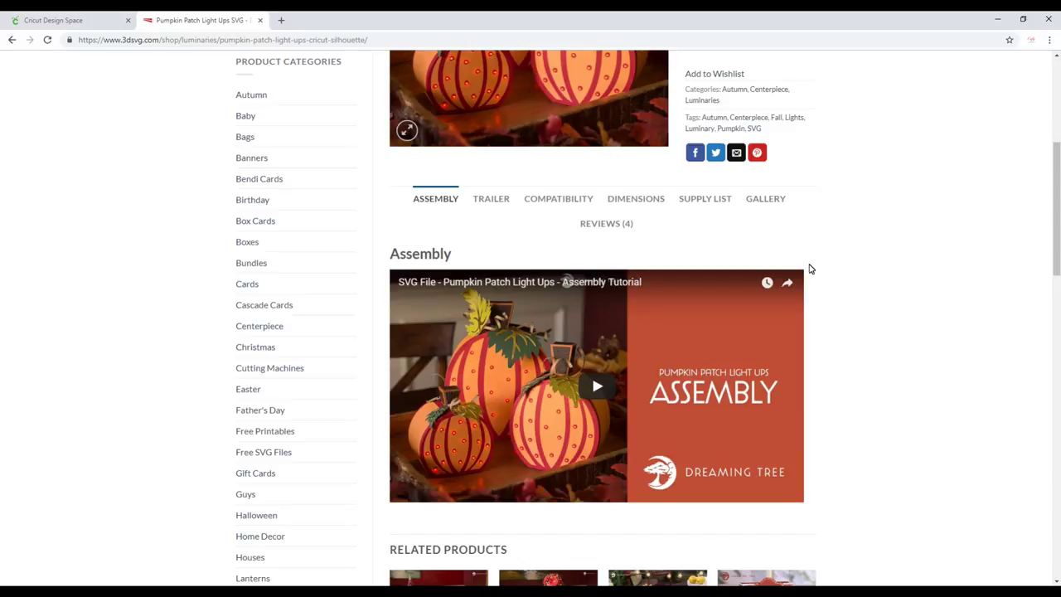
left_click(701, 200)
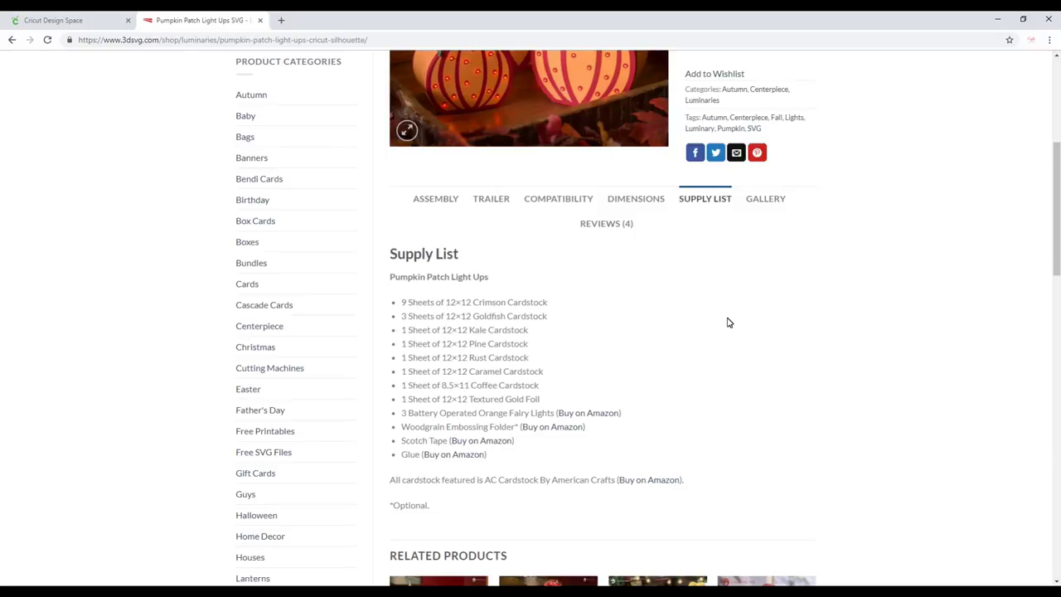
scroll(728, 322, "up", 3)
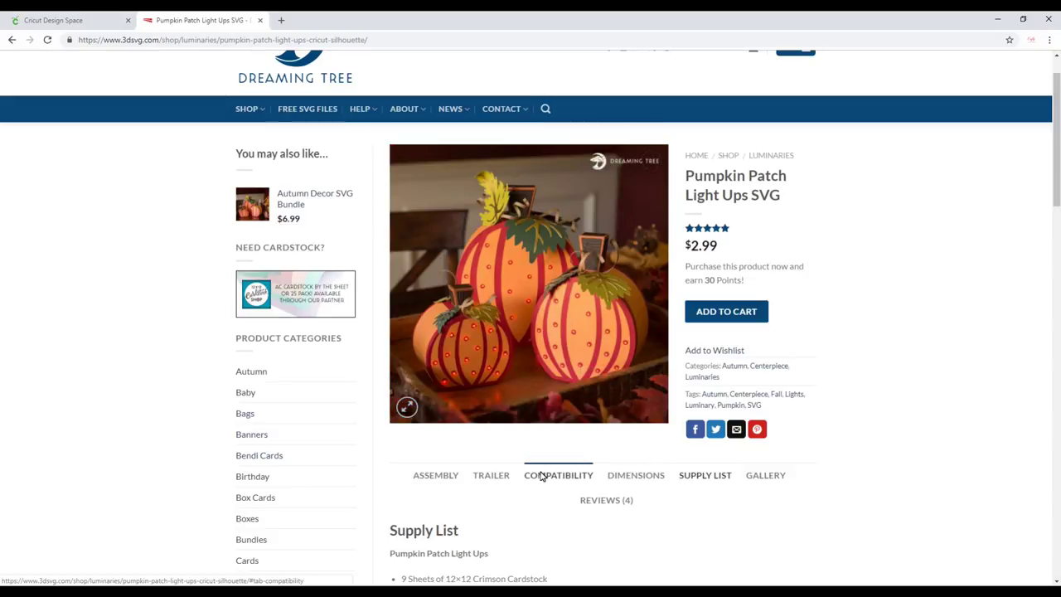
left_click(690, 474)
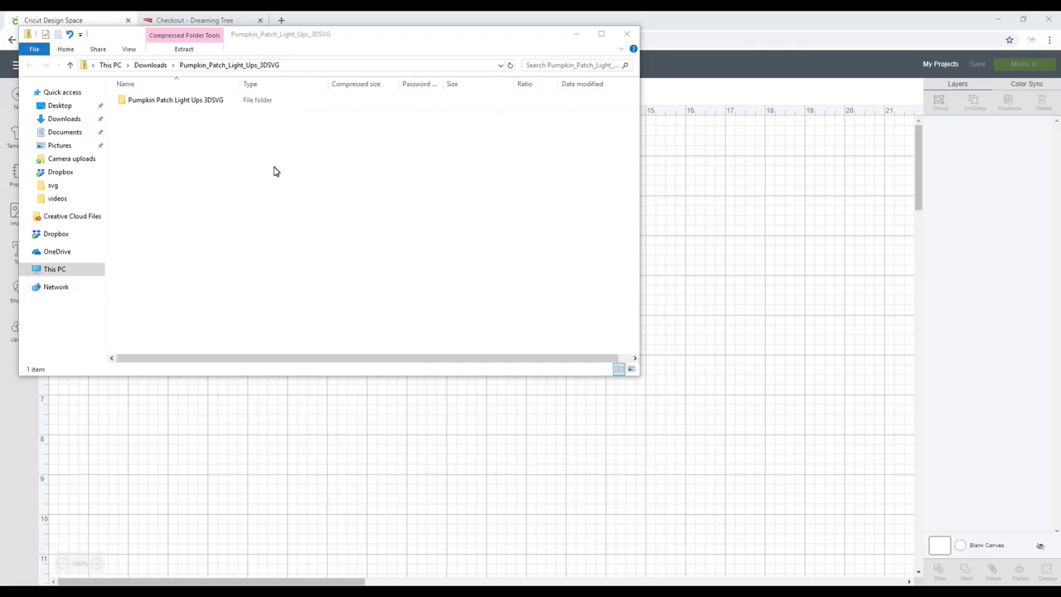
Step: Copy the 18 SVG cut files from the Pumpkin Patch Light Ups 3DSVG > SVG folder into Pictures
double_click(186, 104)
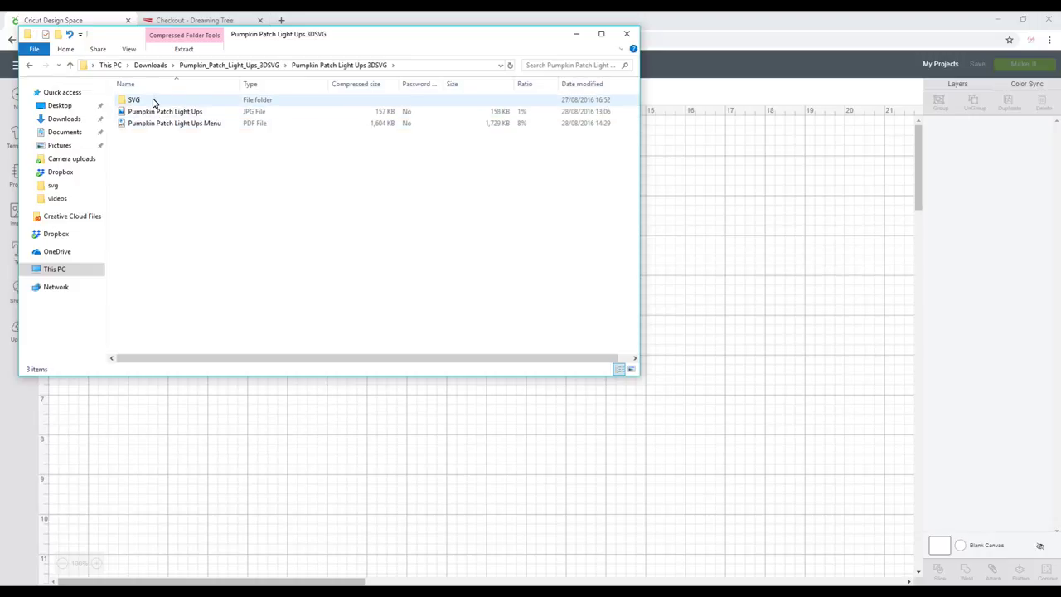
double_click(153, 101)
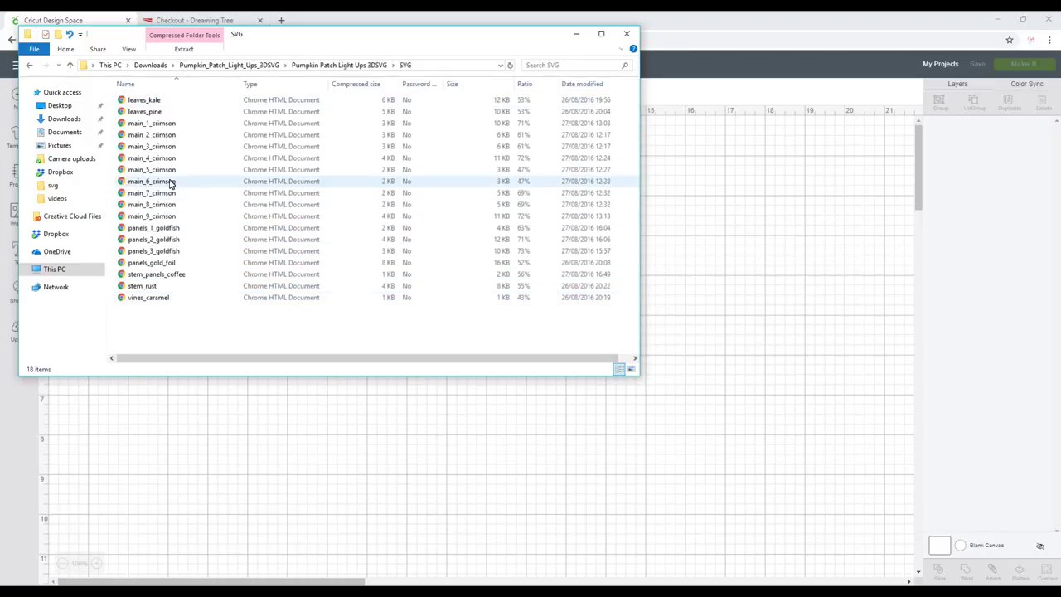
left_click(144, 101)
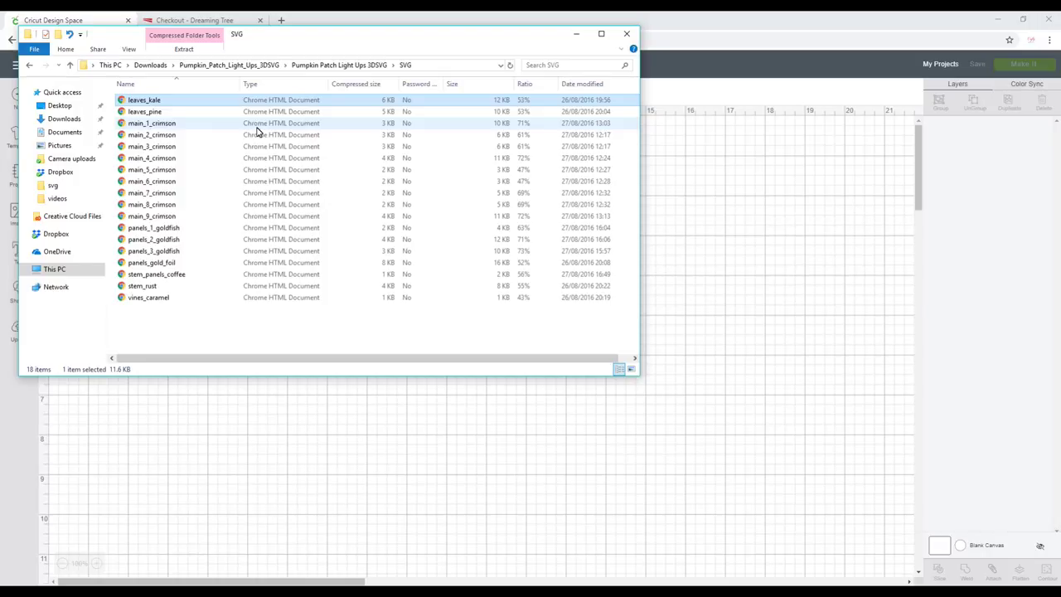
key("shift+Down")
key("shift+Down")
key("shift+Down")
key("shift+Down")
key("shift+Down")
key("shift+Down")
key("shift+Down")
key("shift+Down")
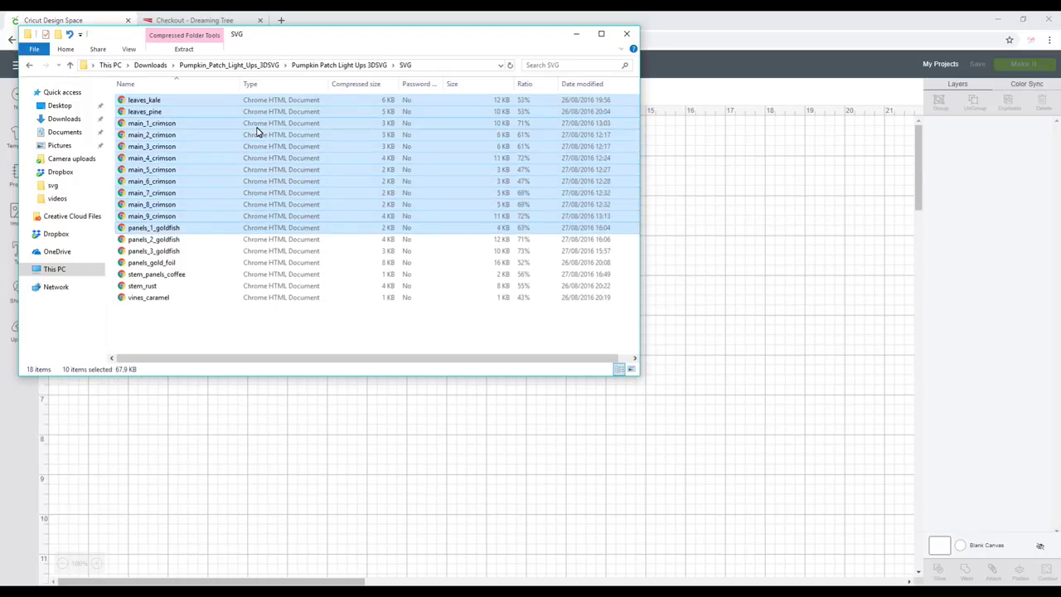
key("shift+Down")
key("shift+Down")
key("shift+Down")
key("shift+Down")
key("shift+Down")
key("shift+Down")
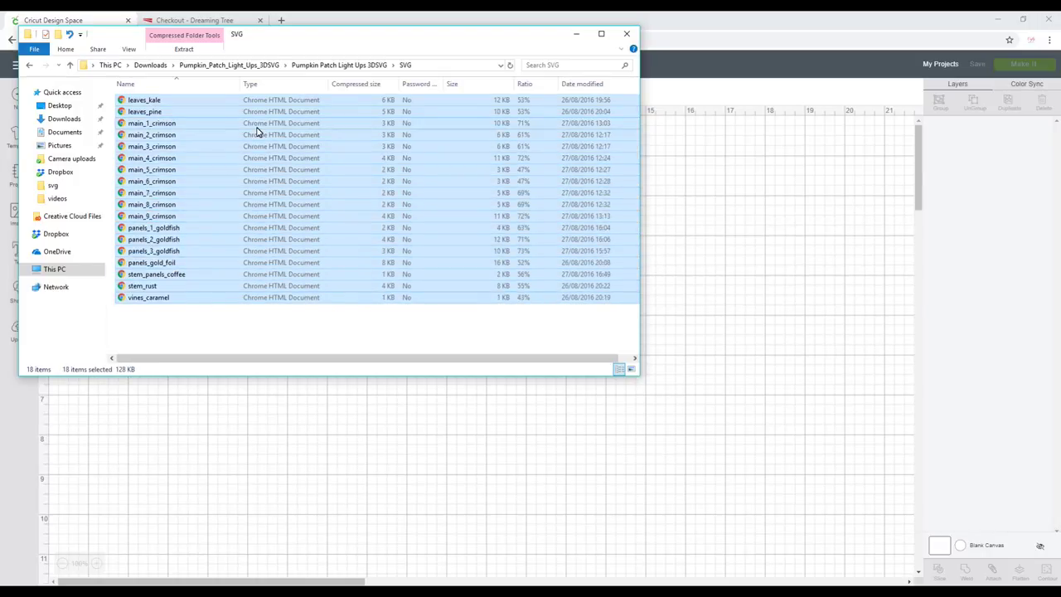
left_click_drag(197, 135, 66, 146)
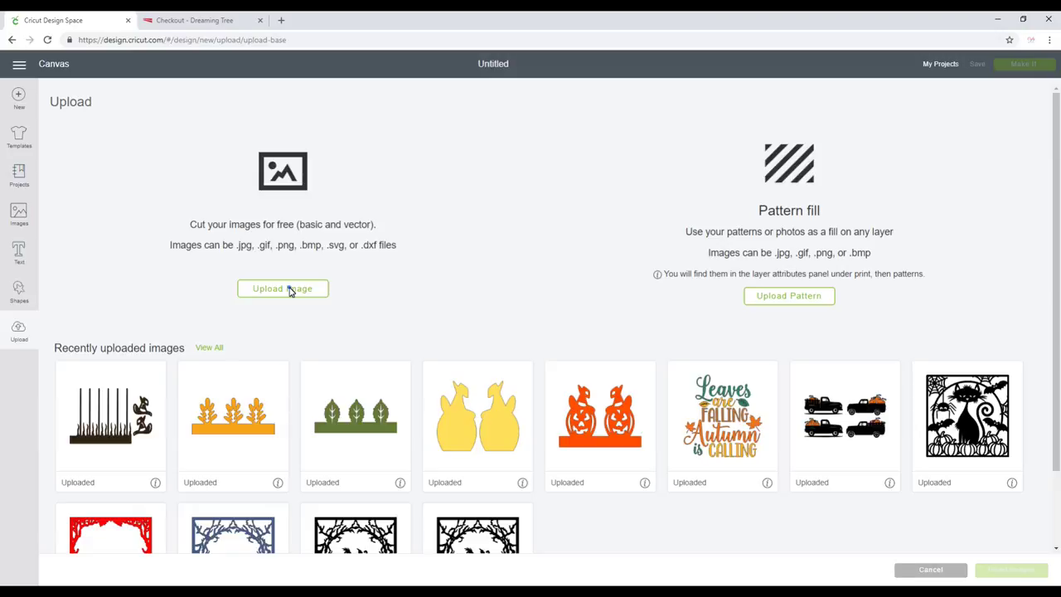
Step: Upload the leaves_kale SVG from Pictures into Cricut Design Space
left_click(290, 291)
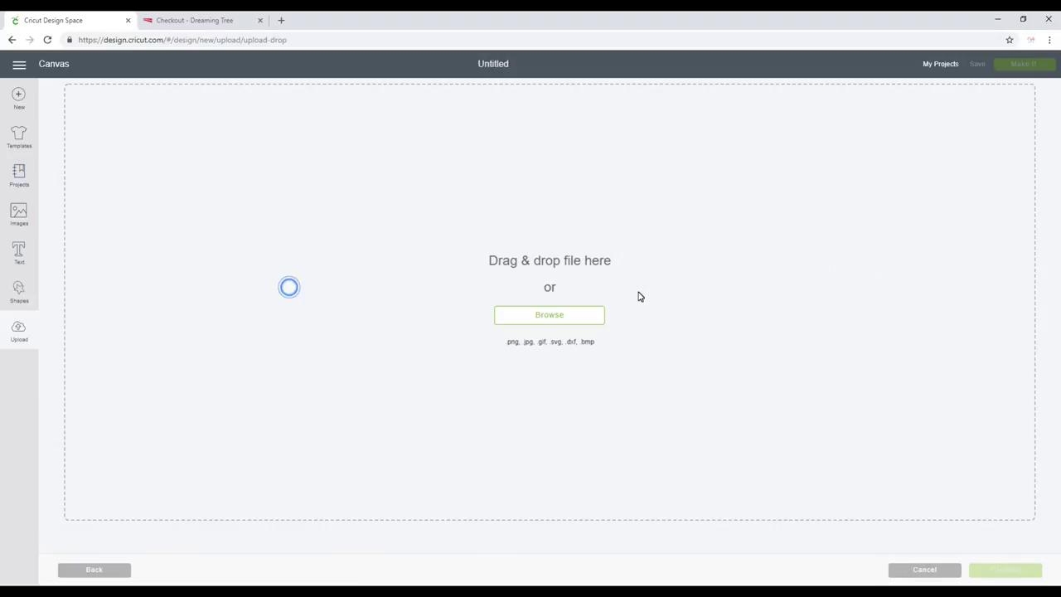
left_click(586, 318)
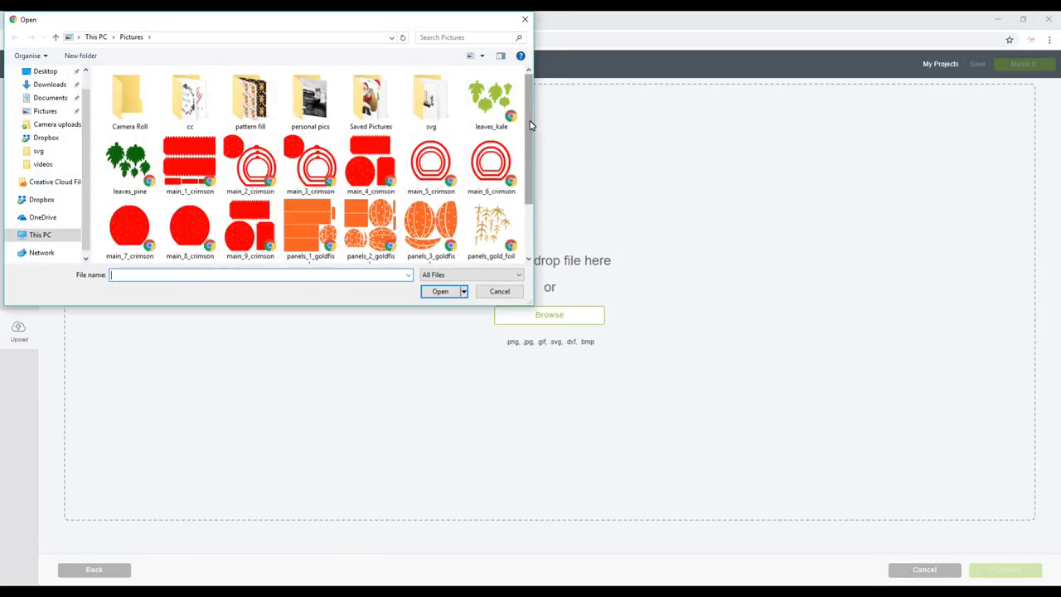
left_click_drag(530, 124, 532, 169)
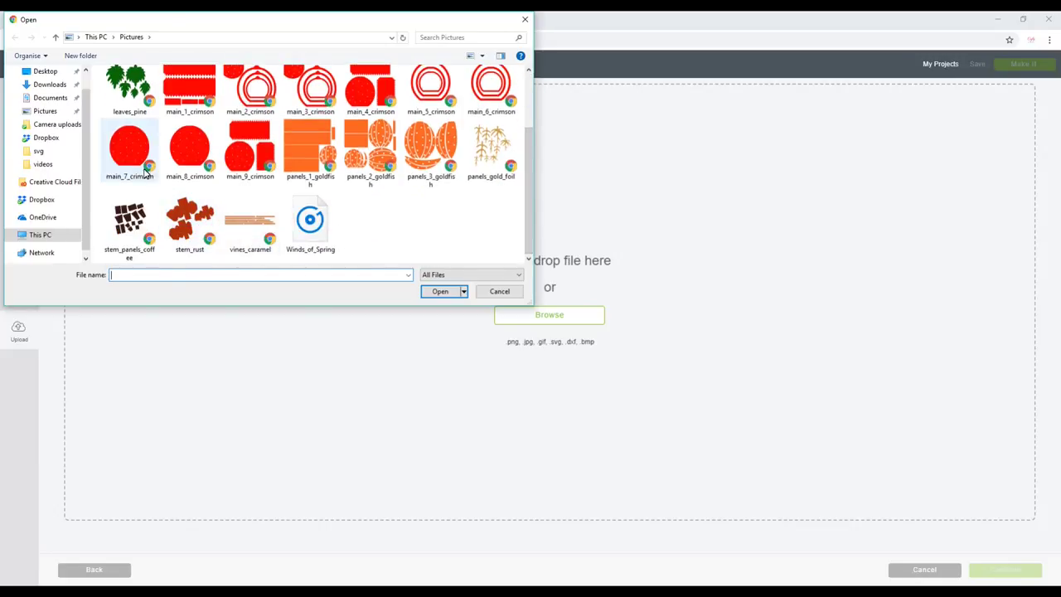
left_click_drag(531, 199, 520, 137)
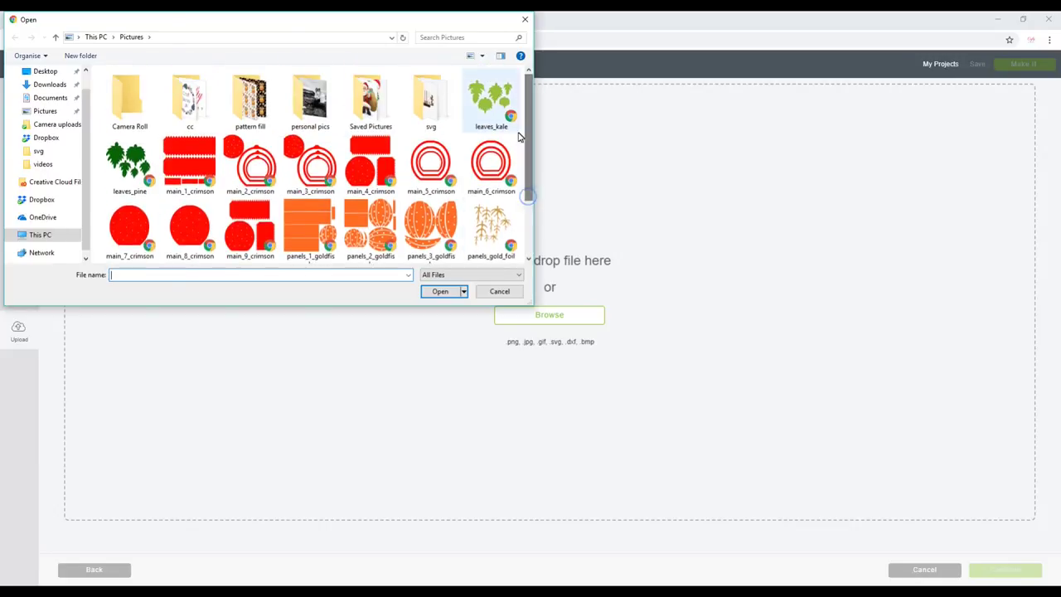
left_click(495, 103)
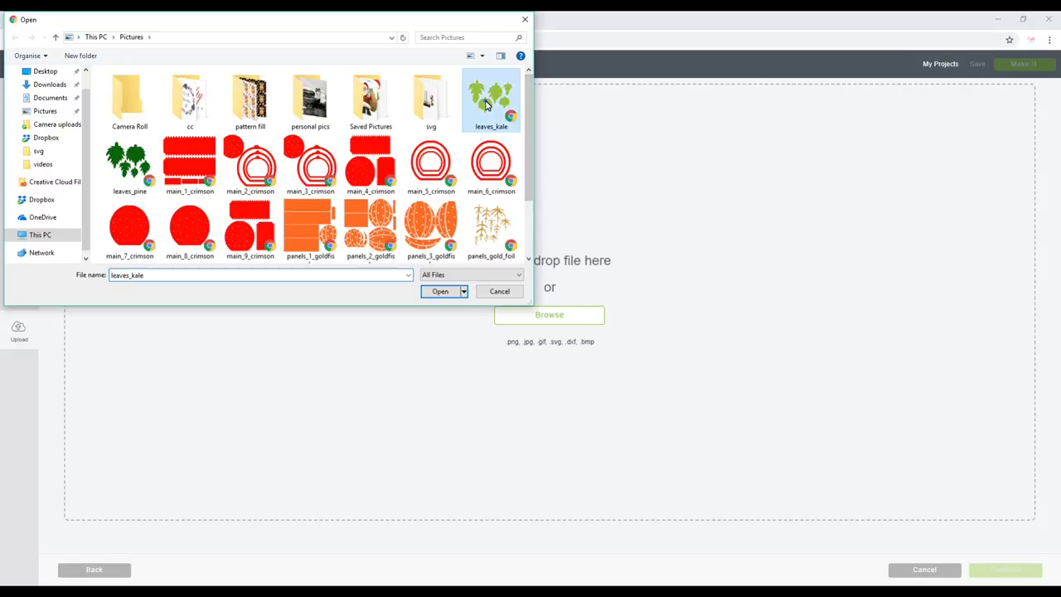
left_click(440, 292)
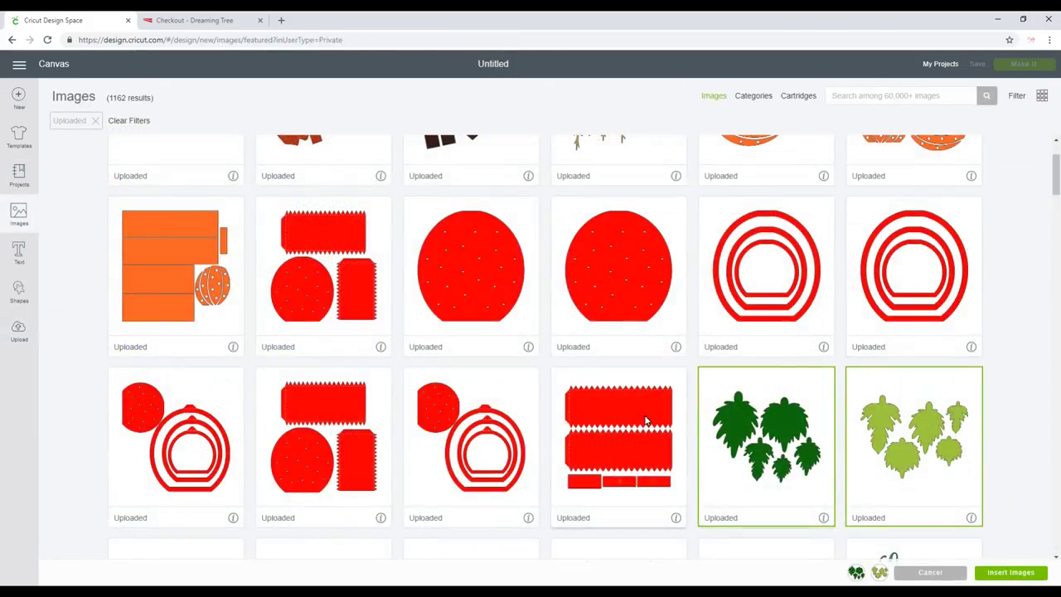
Step: Select eight uploaded pumpkin tiles, including four crimson pieces, and insert them onto the canvas
left_click(645, 421)
left_click(470, 418)
left_click(332, 418)
left_click(182, 410)
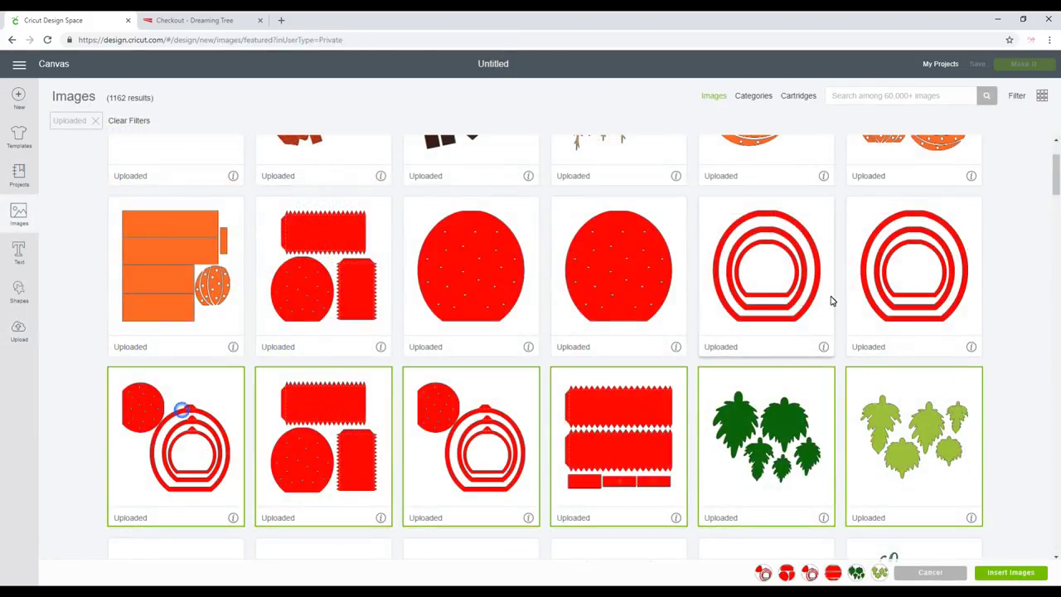
left_click(893, 266)
left_click(787, 268)
left_click(615, 271)
left_click(432, 270)
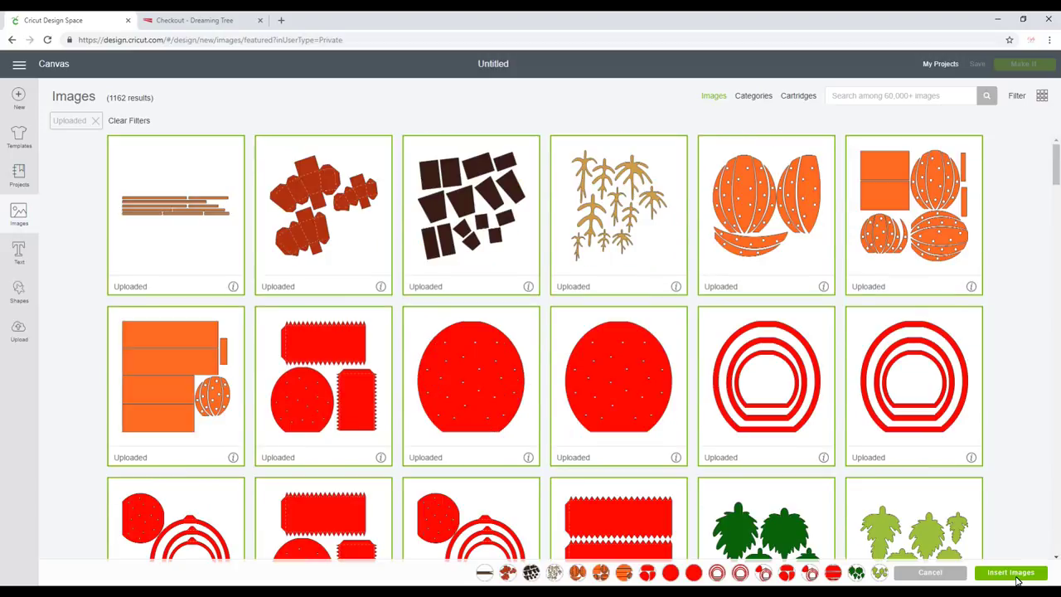
left_click(1011, 573)
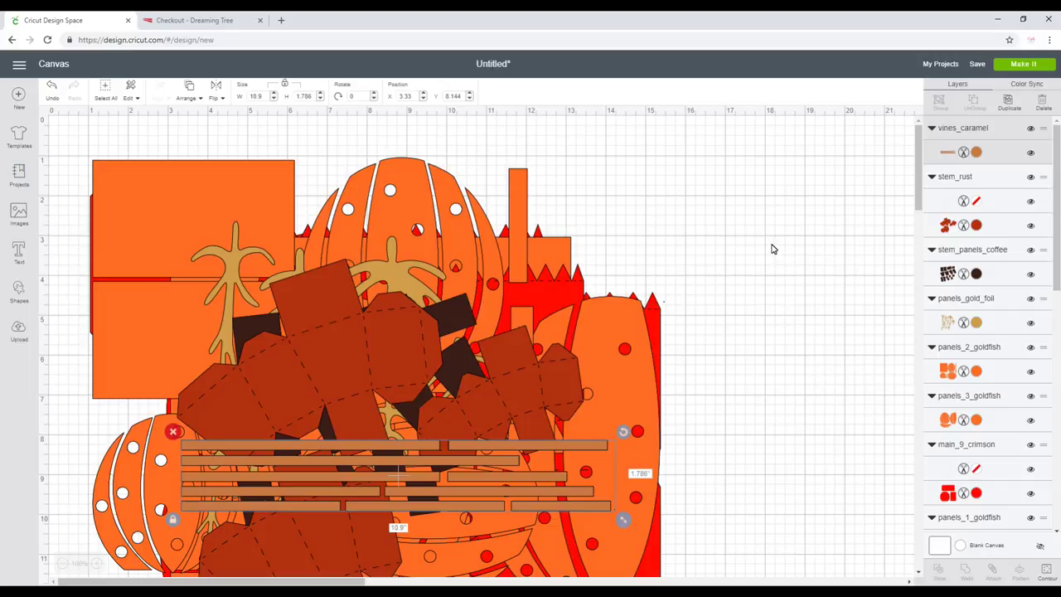
scroll(771, 249, "down", 3)
scroll(771, 249, "down", 4)
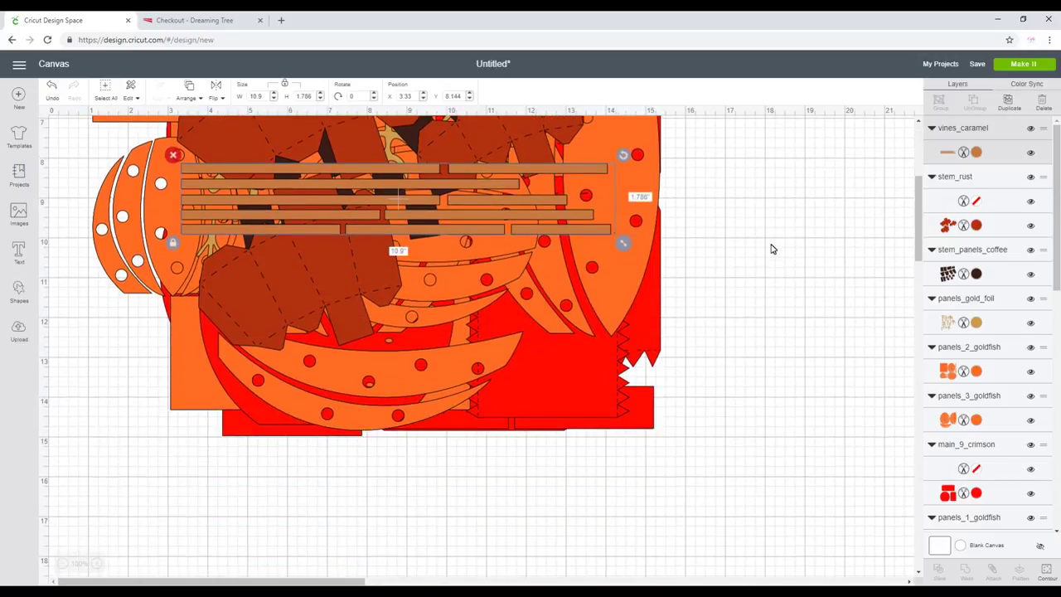
scroll(771, 249, "up", 6)
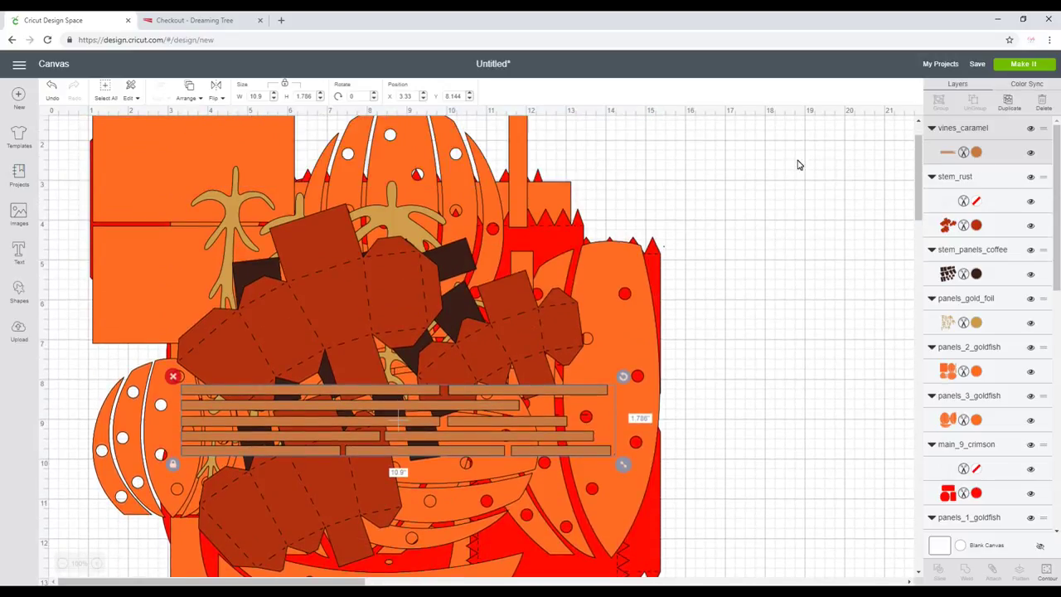
mouse_move(794, 166)
left_mouse_down()
mouse_move(770, 196)
mouse_move(377, 379)
left_mouse_up()
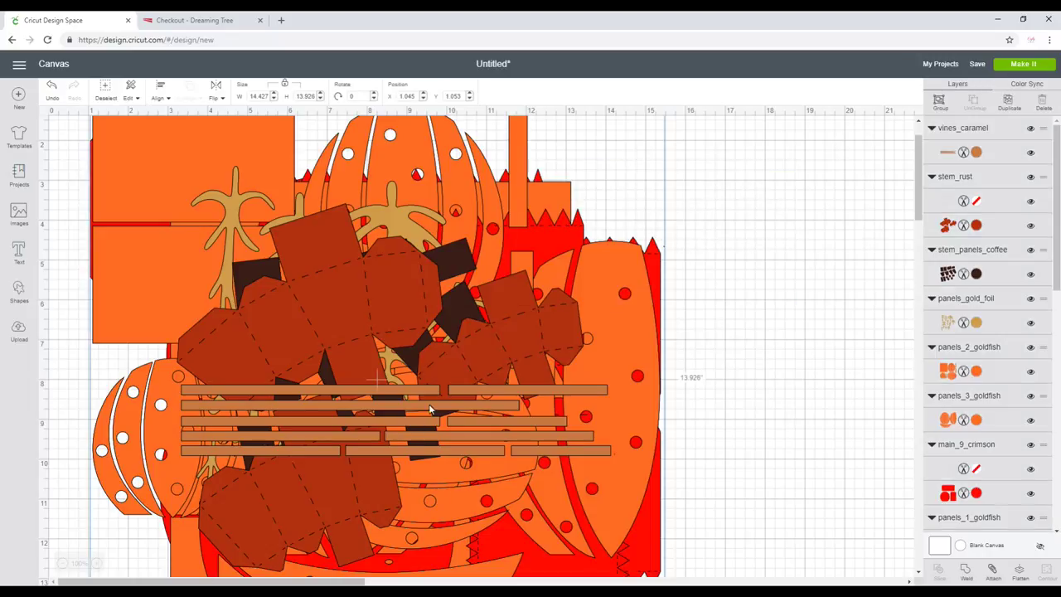
Step: Align all pumpkin layers to Center, shrinking the pile to about 11.4 by 11.3 inches
scroll(729, 327, "up", 2)
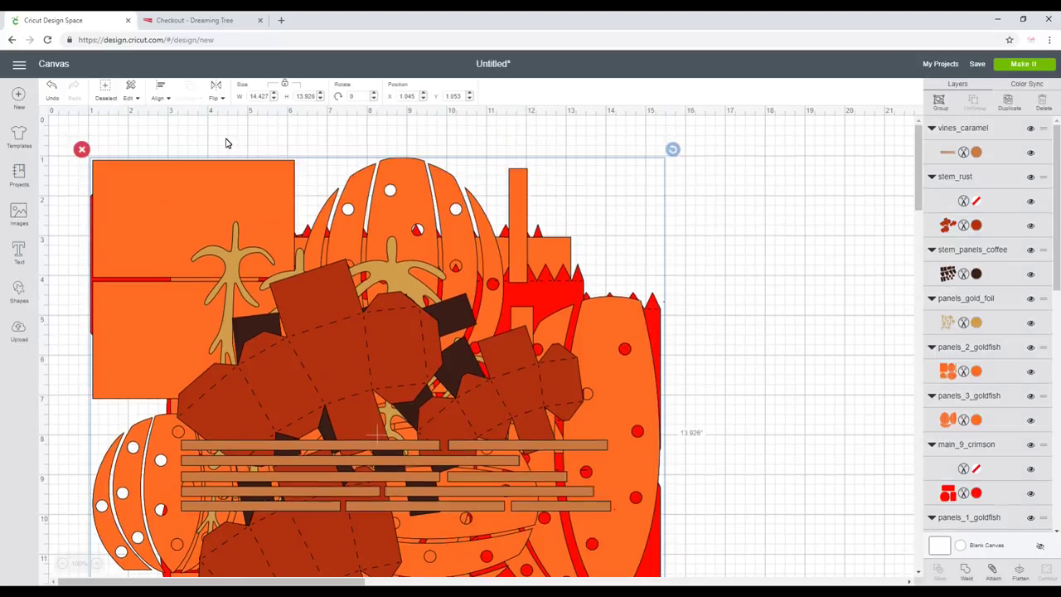
left_click(157, 91)
left_click(162, 214)
scroll(775, 385, "down", 1)
scroll(771, 384, "down", 6)
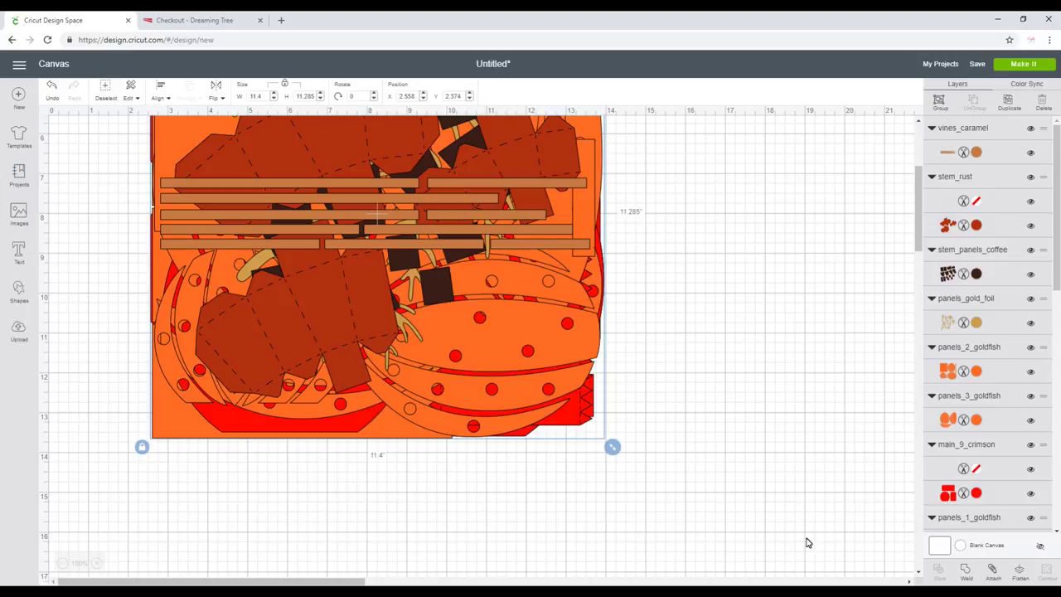
left_click(840, 365)
scroll(730, 281, "up", 6)
scroll(775, 250, "down", 2)
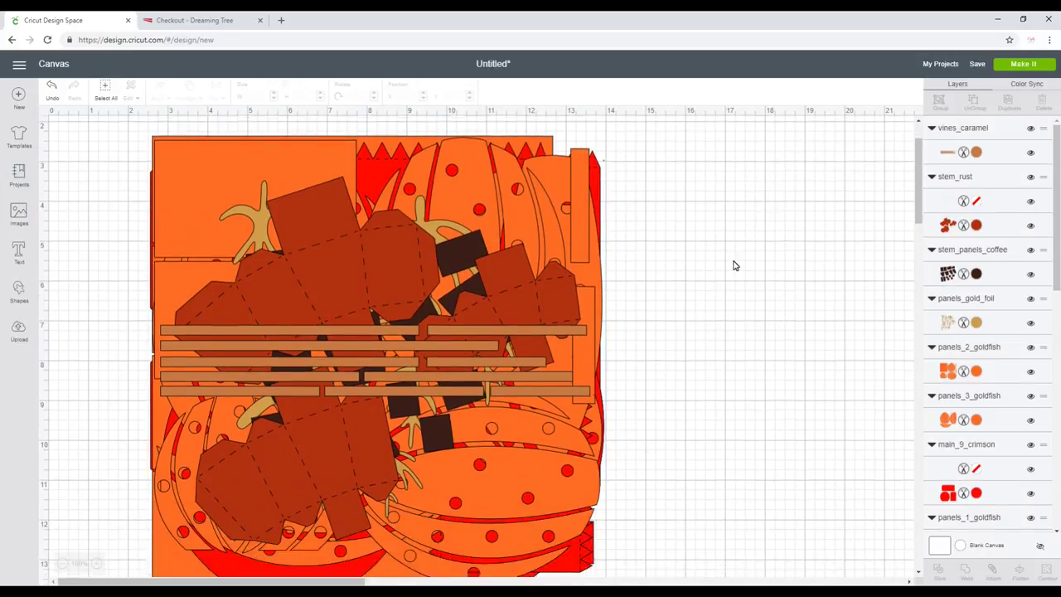
scroll(733, 261, "down", 1)
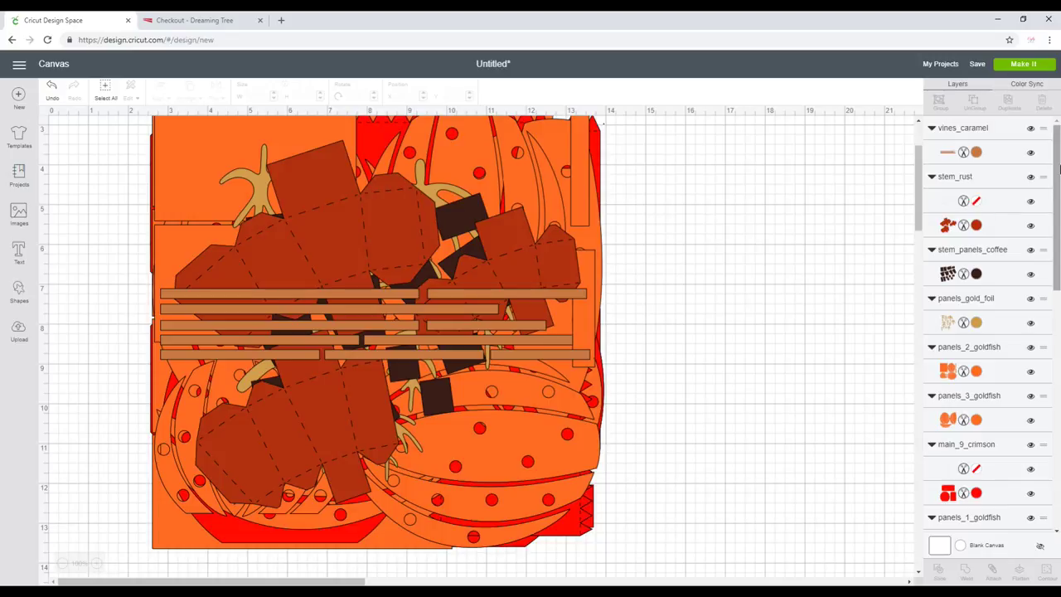
Step: Set stem_rust's dashed fold lines to Score and attach them to the rust stem pieces
left_click_drag(1058, 172, 1057, 238)
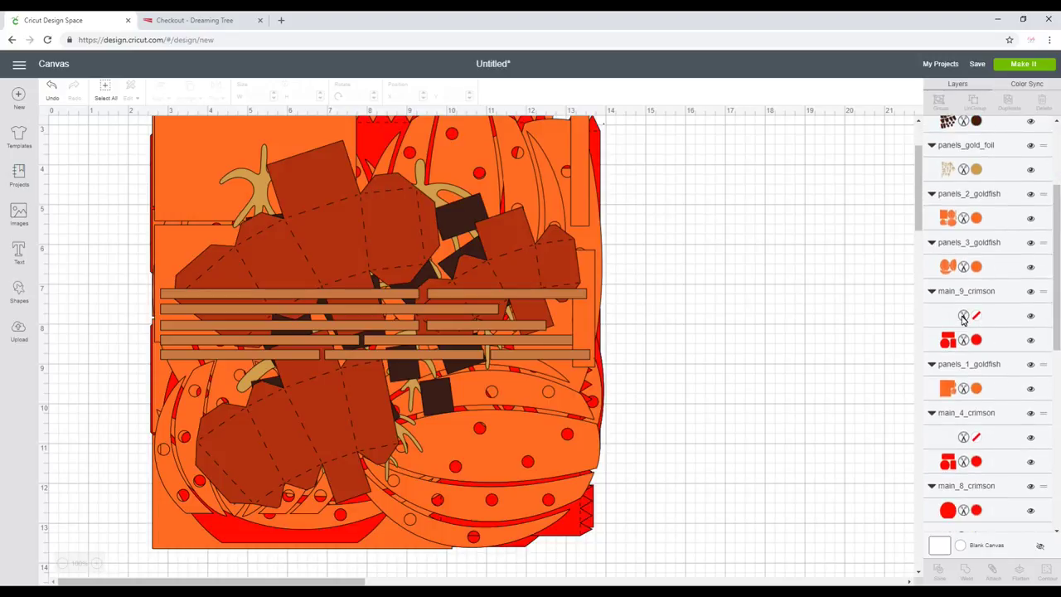
scroll(977, 299, "down", 5)
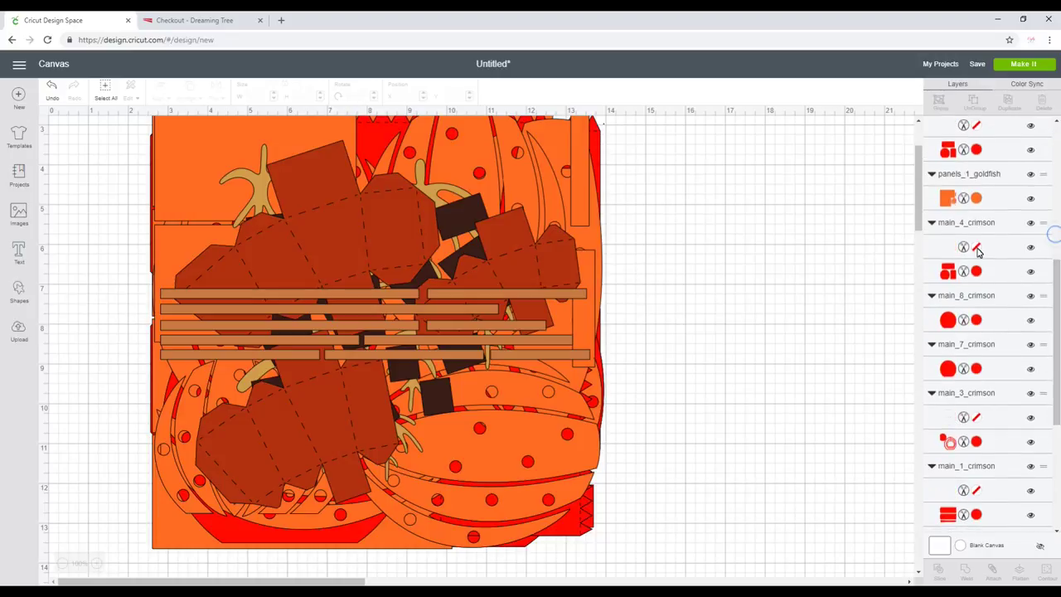
left_click_drag(1057, 318, 1057, 418)
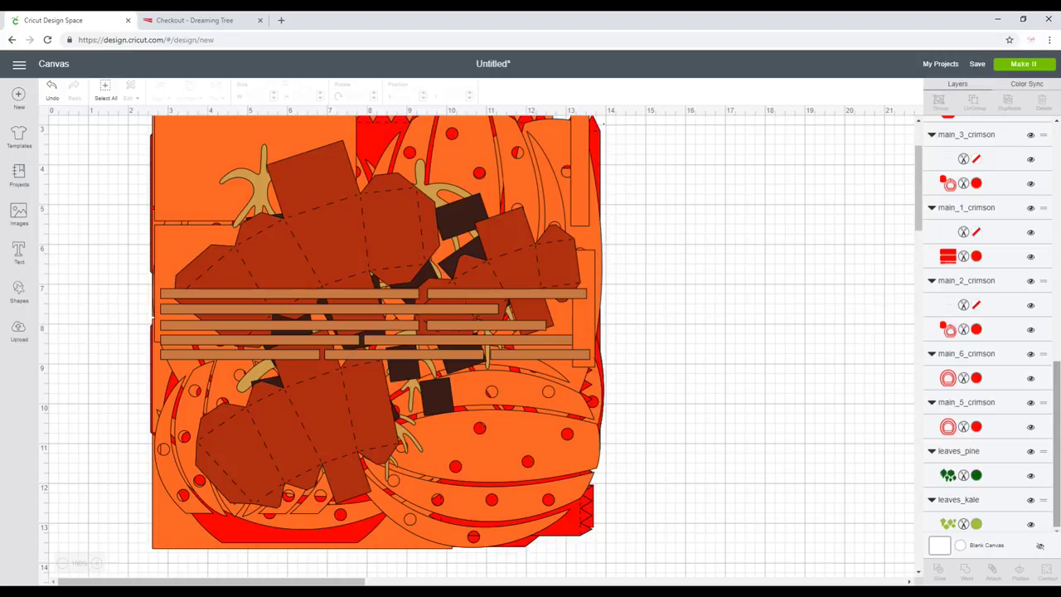
left_click_drag(1058, 414, 1057, 178)
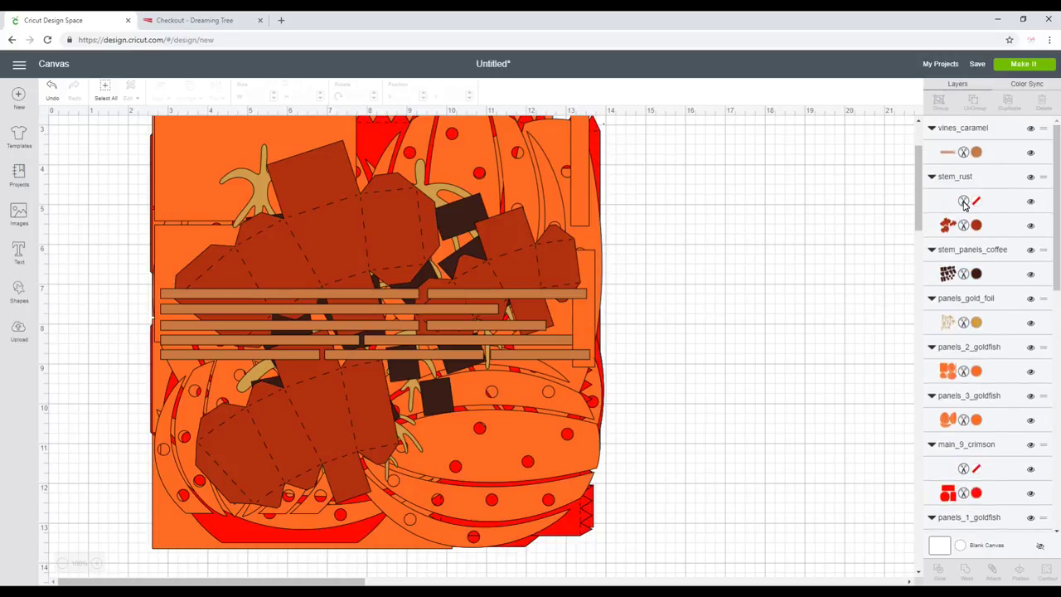
left_click(964, 204)
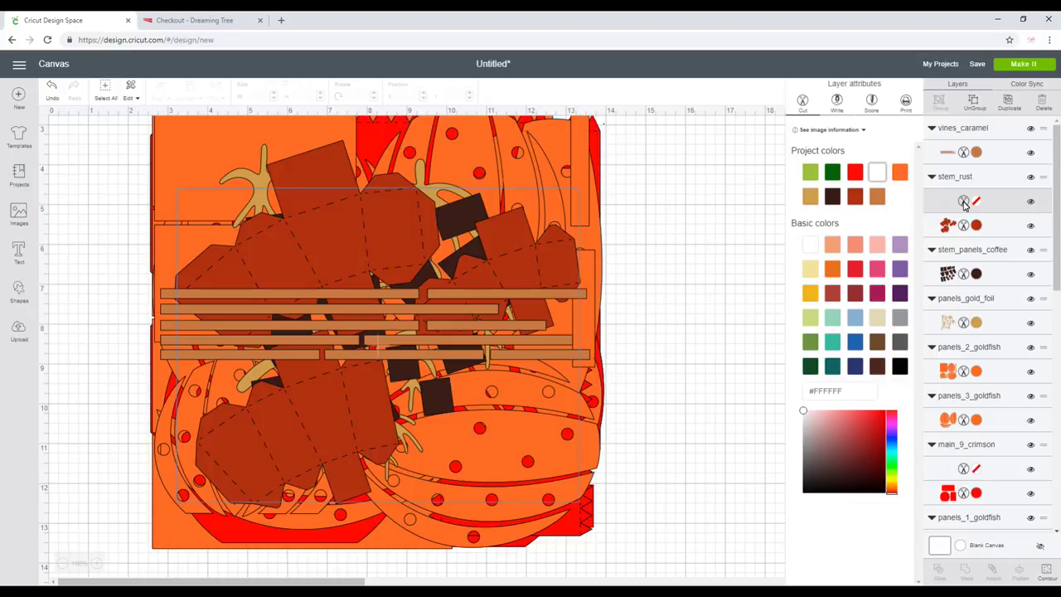
left_click(872, 102)
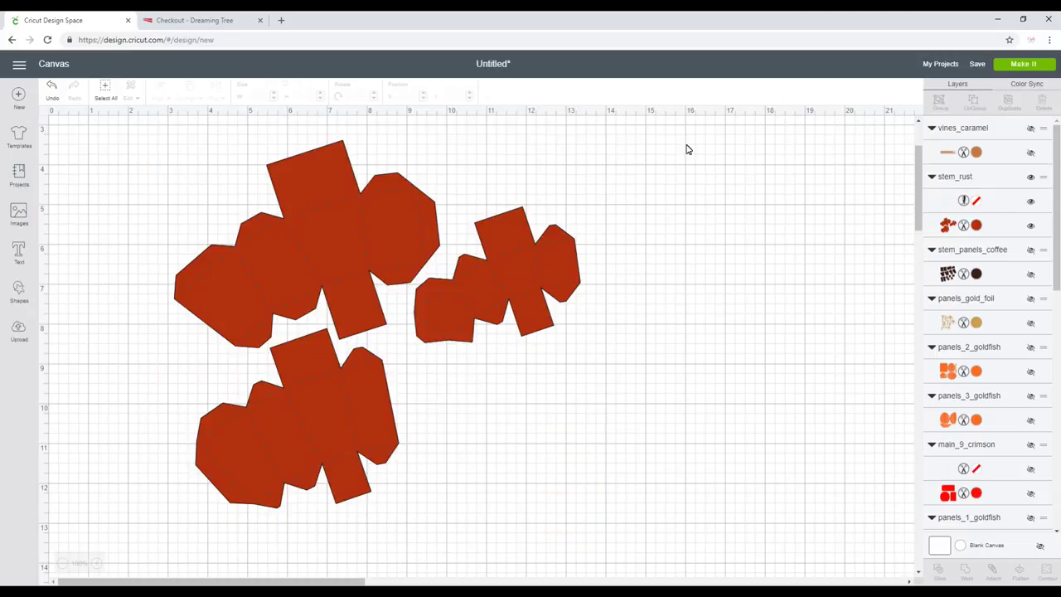
left_click_drag(691, 145, 157, 541)
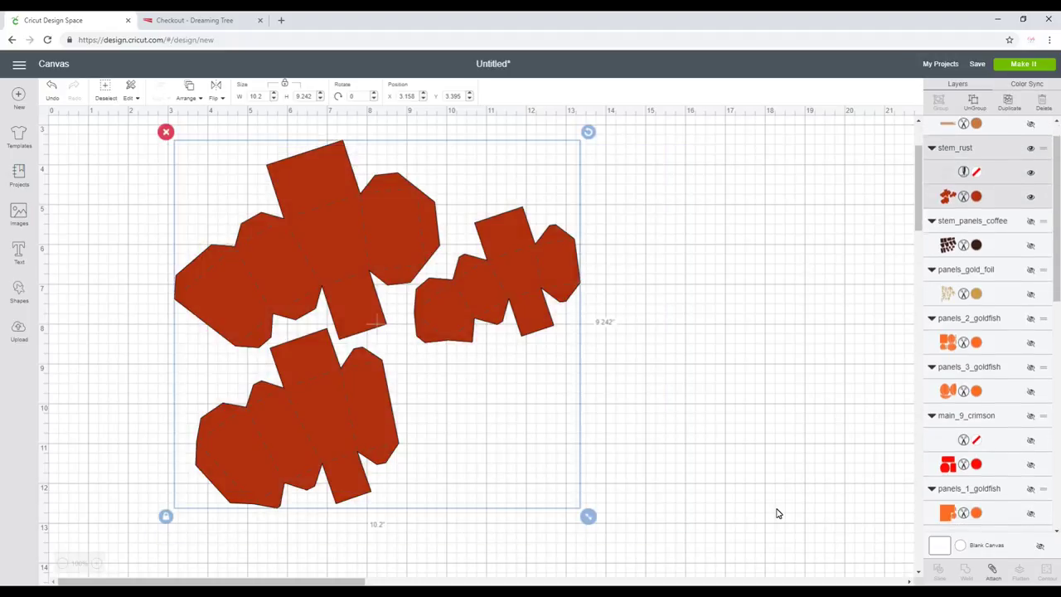
left_click(994, 573)
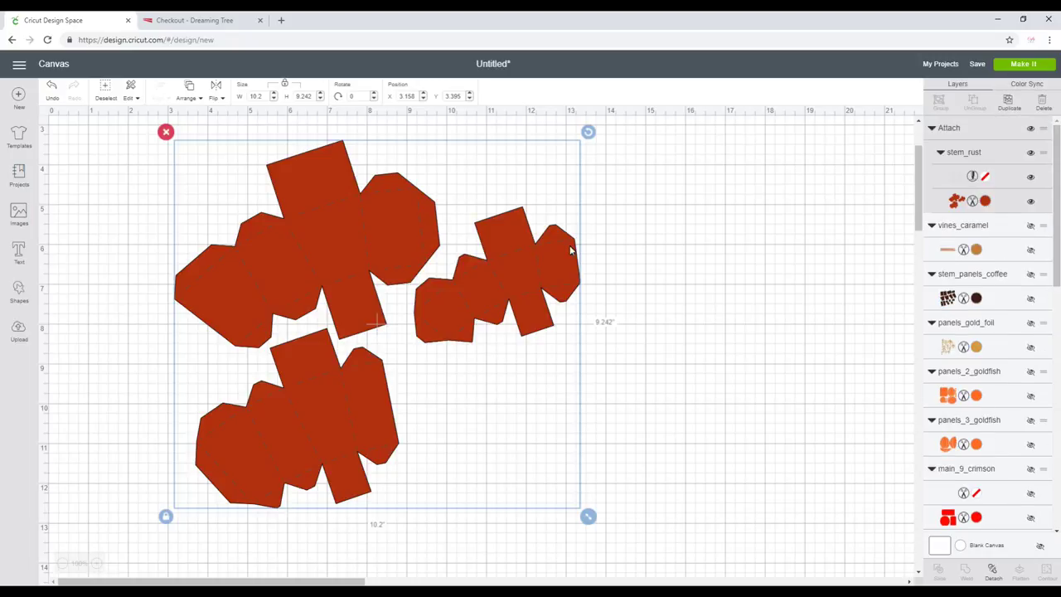
Step: Hide the rust stem, then score and attach main_9_crimson's fold lines and hide it
left_click(1031, 154)
scroll(1024, 249, "down", 3)
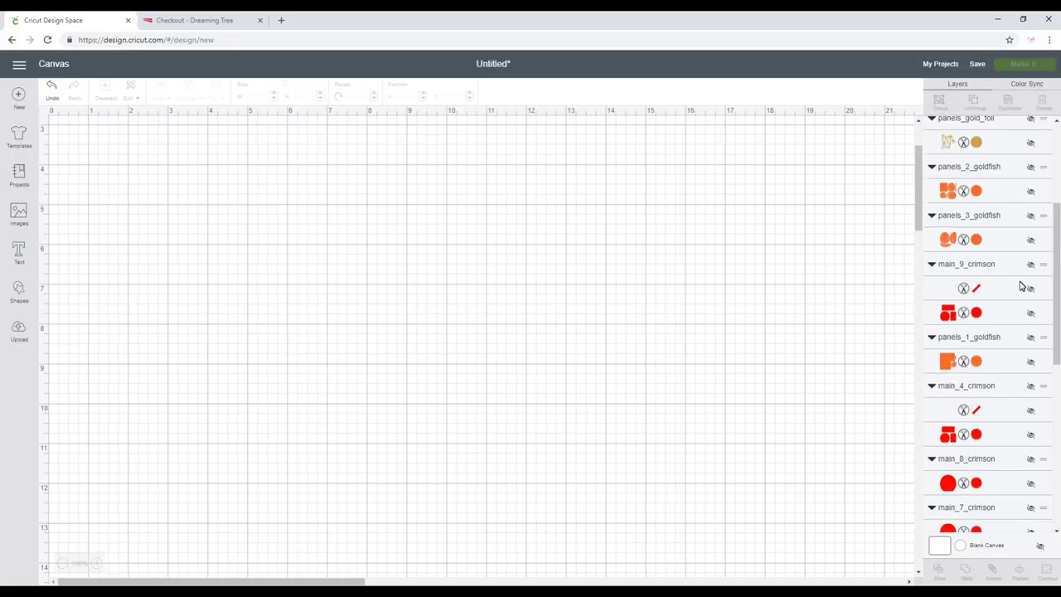
left_click(1024, 265)
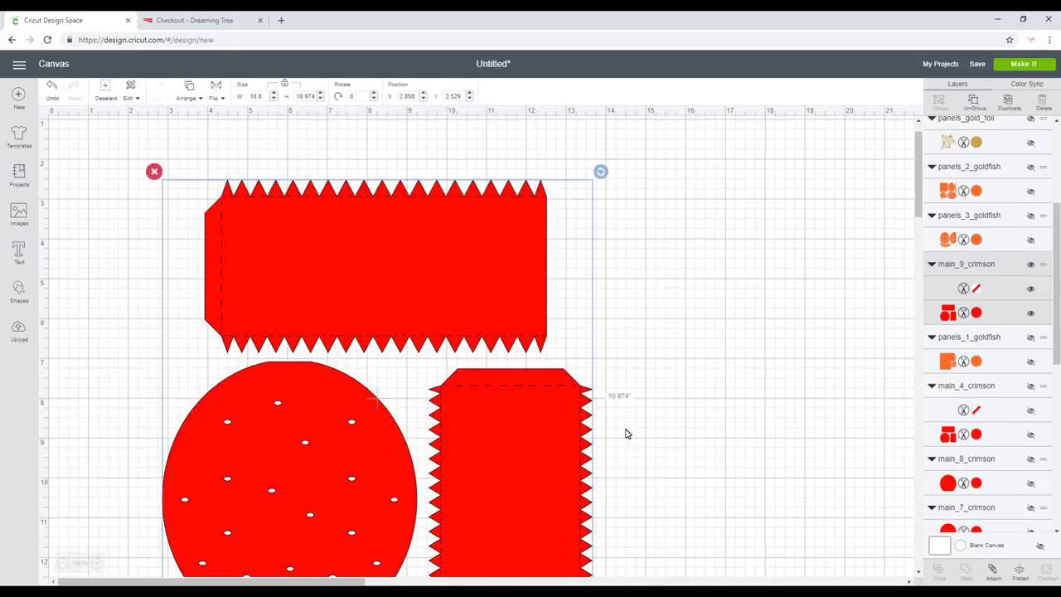
left_click(976, 288)
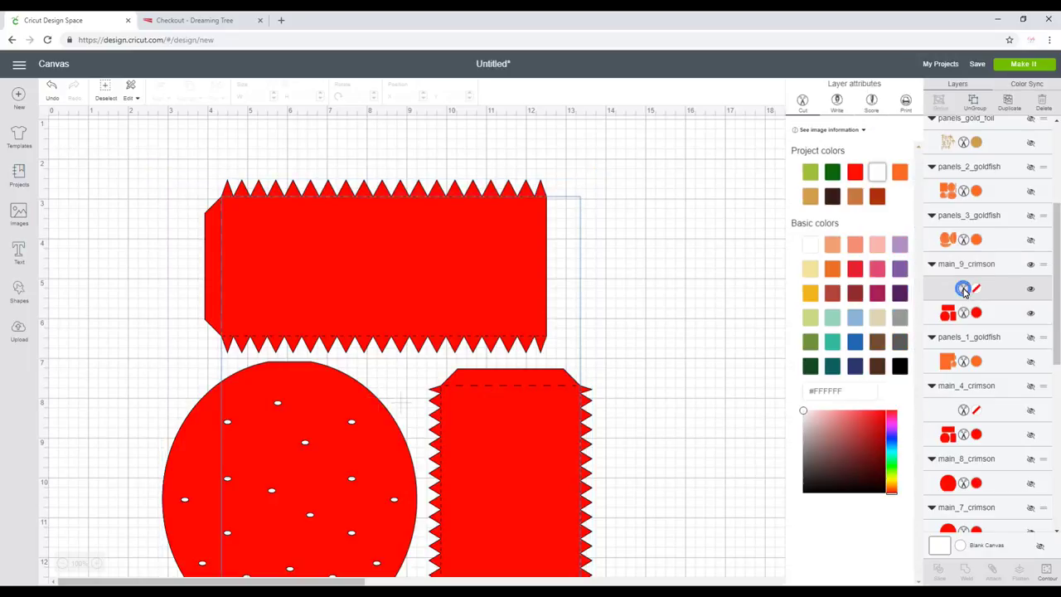
left_click(872, 102)
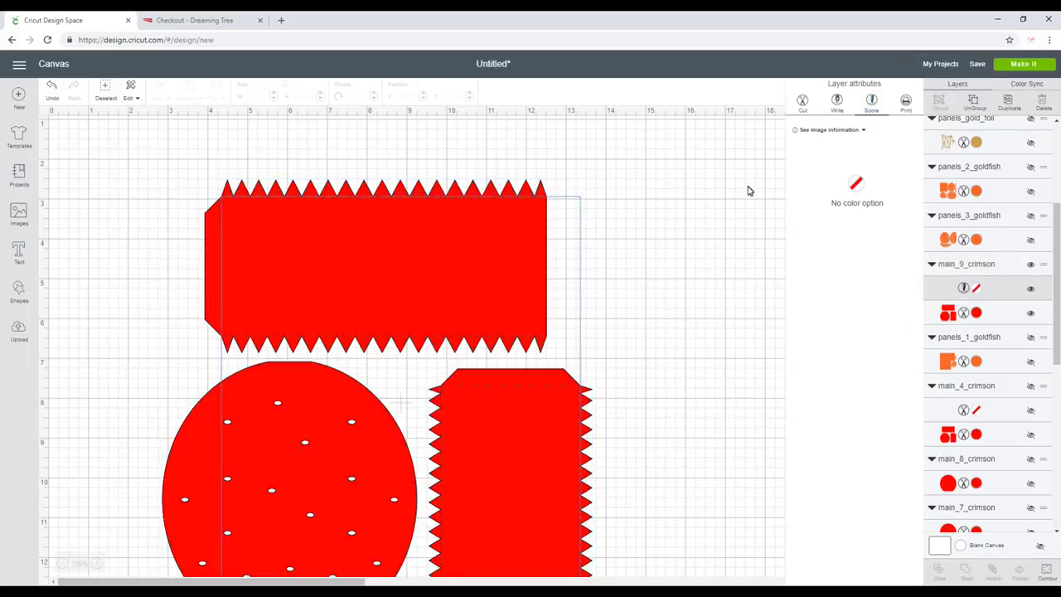
left_click_drag(746, 181, 418, 517)
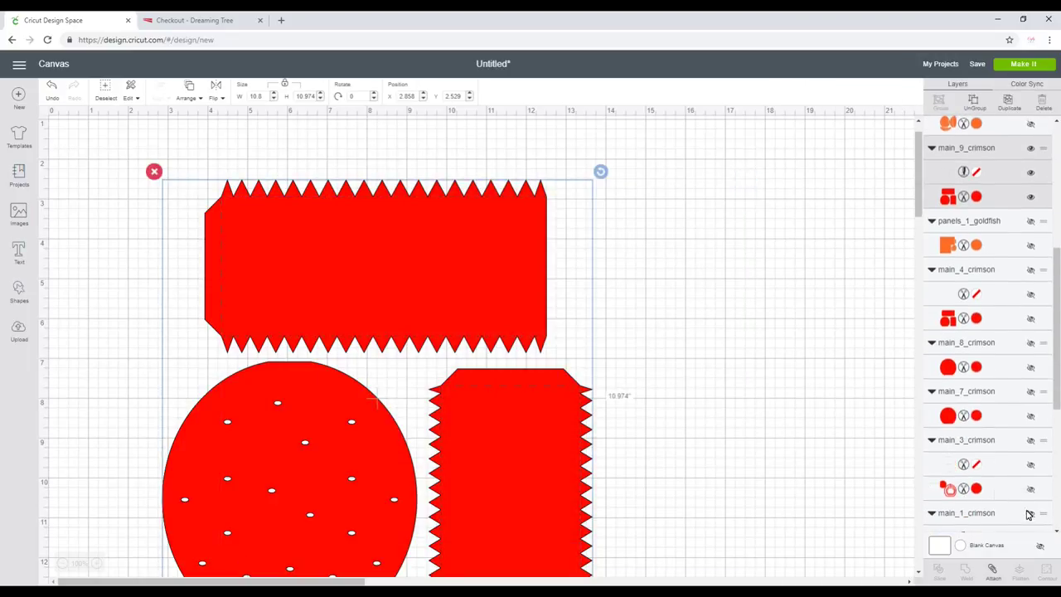
left_click(992, 572)
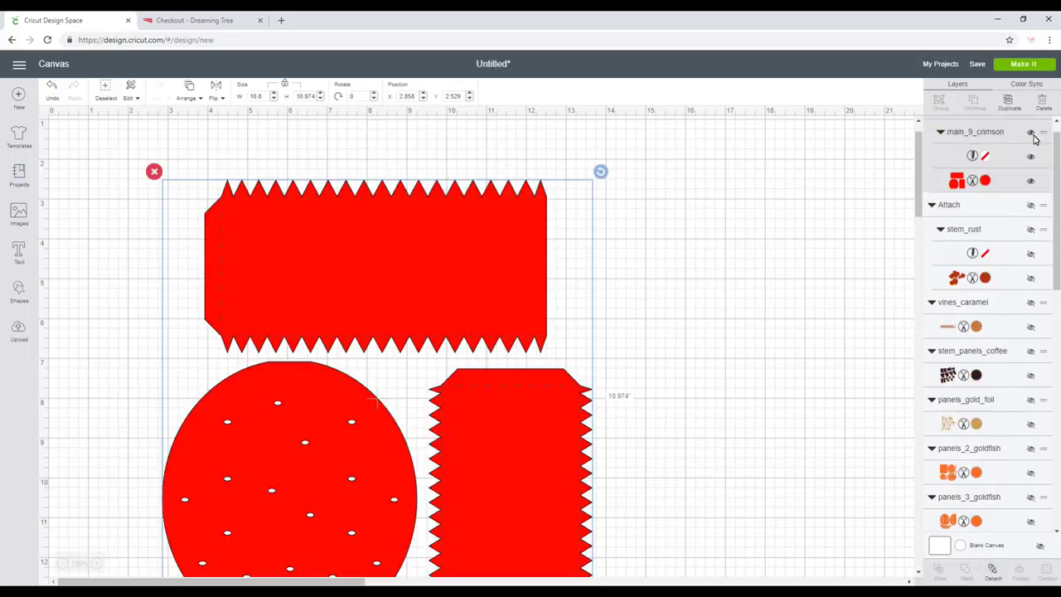
left_click(1031, 134)
Step: Show main_4_crimson, set its fold lines to Score, and select all its pieces
scroll(1027, 182, "down", 4)
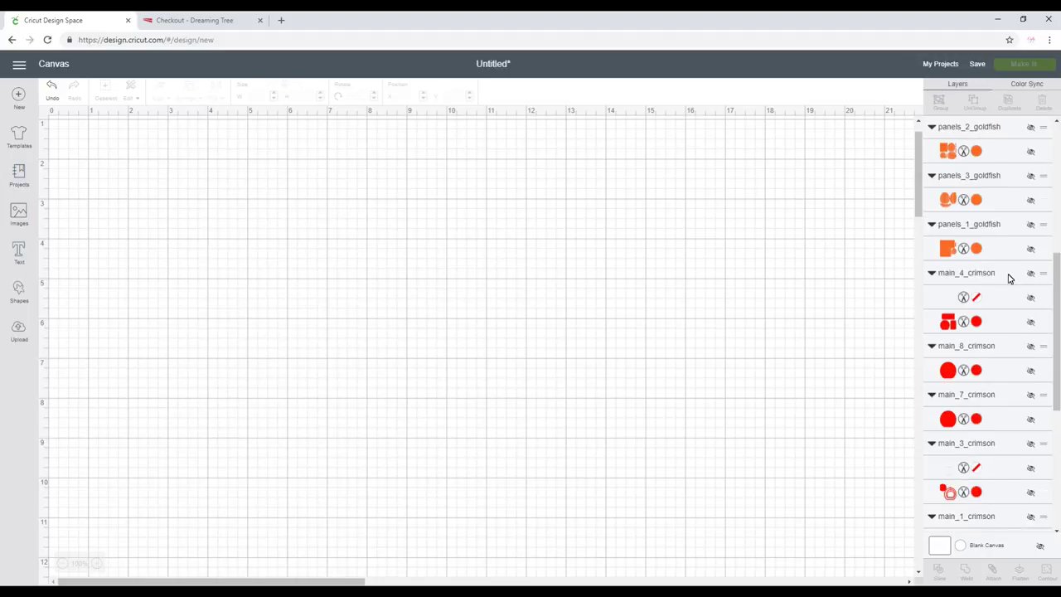
left_click(1031, 273)
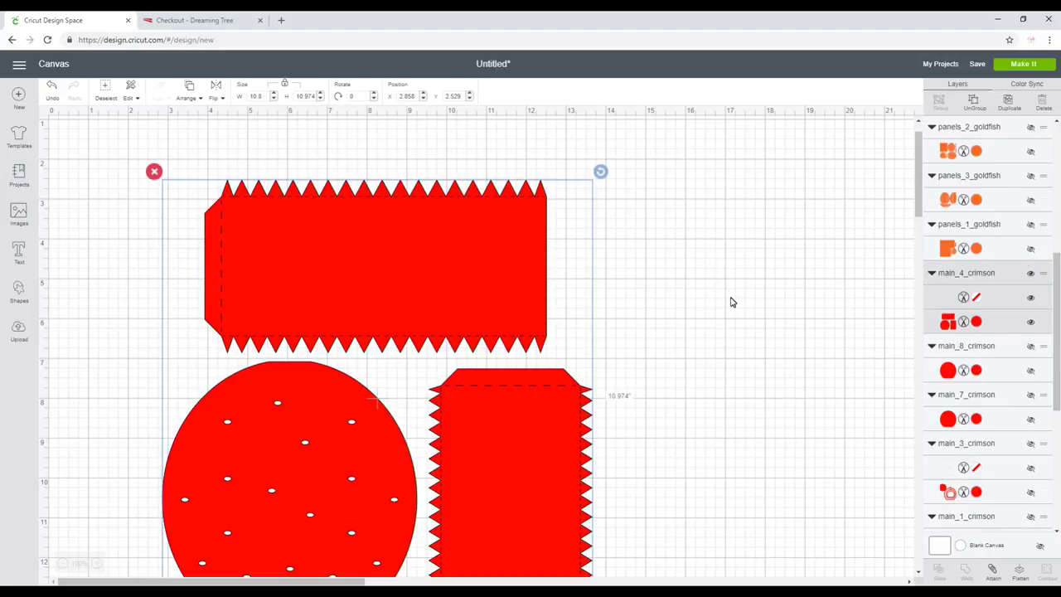
left_click(964, 298)
left_click(871, 103)
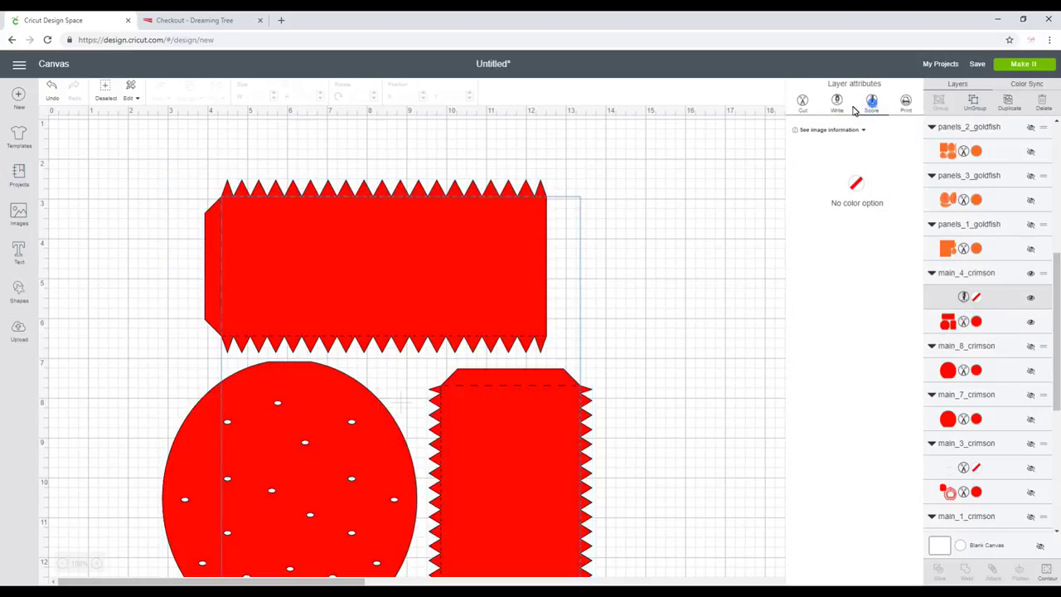
left_click(722, 181)
left_click_drag(724, 162, 356, 499)
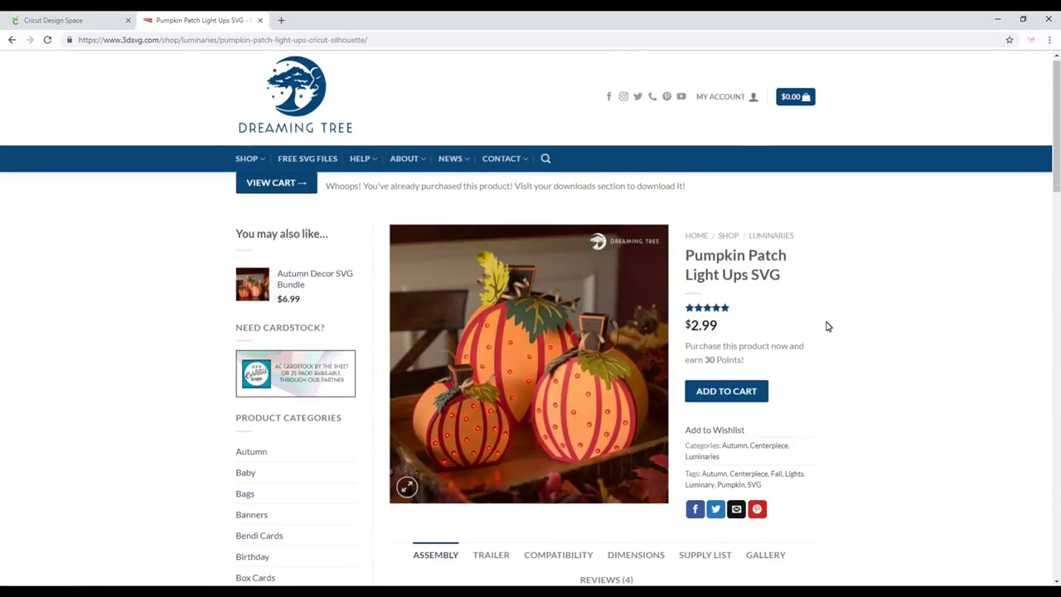
Step: Show the Supply List tab with sheet counts per cardstock colour
scroll(829, 327, "down", 2)
left_click(706, 395)
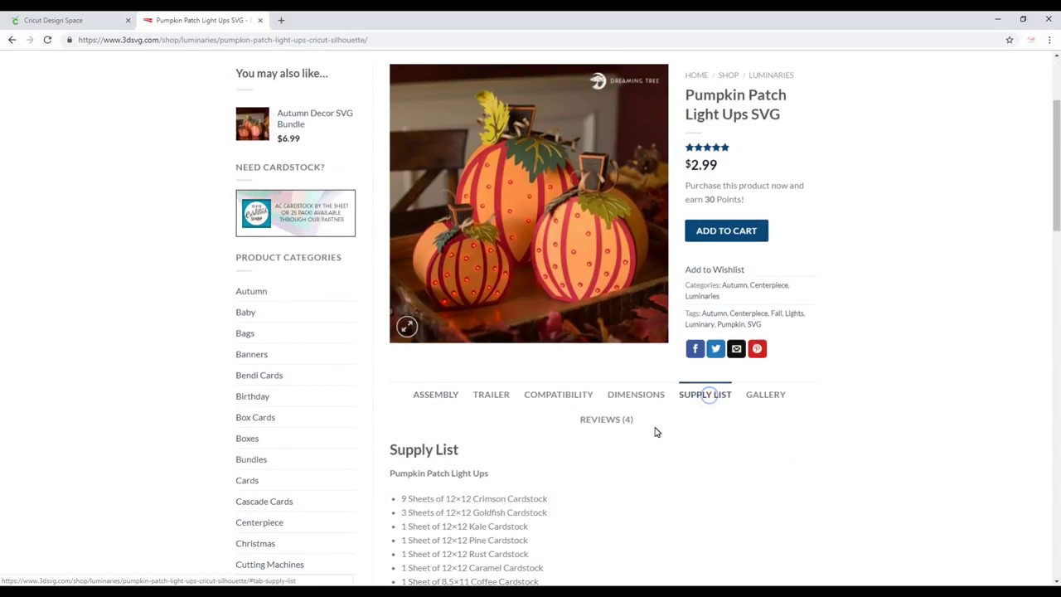
scroll(661, 429, "down", 2)
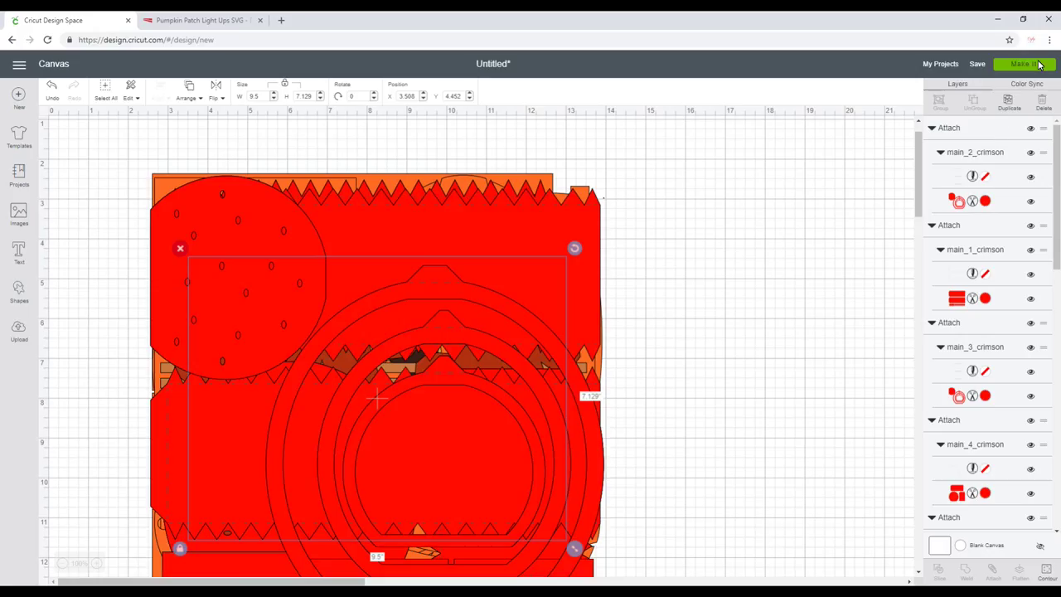
Step: Send the design to Make, review its 18 mats, and continue to material selection
left_click(1039, 65)
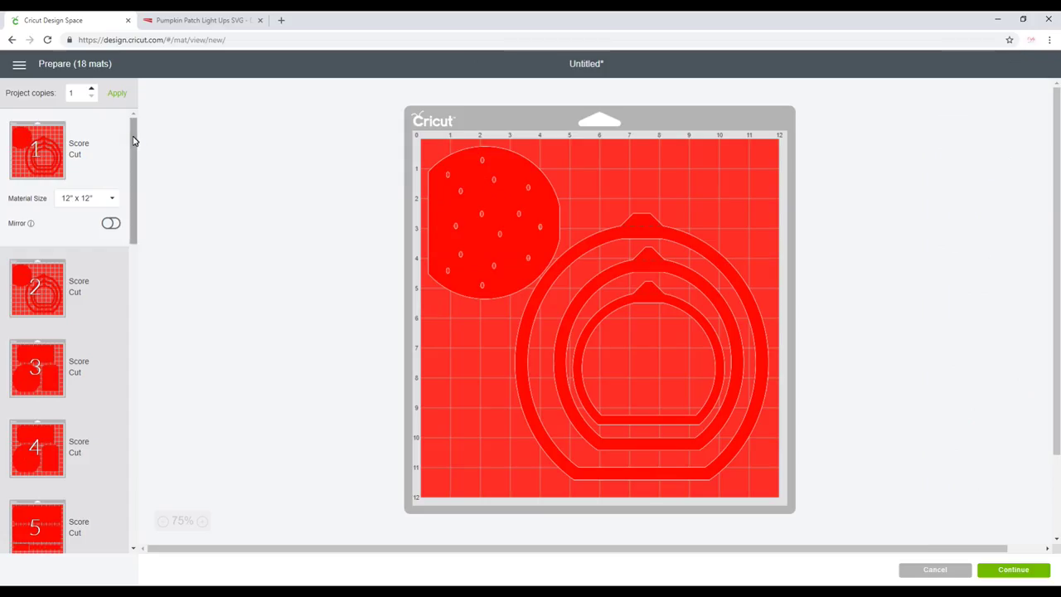
scroll(132, 136, "down", 3)
left_click_drag(138, 175, 149, 481)
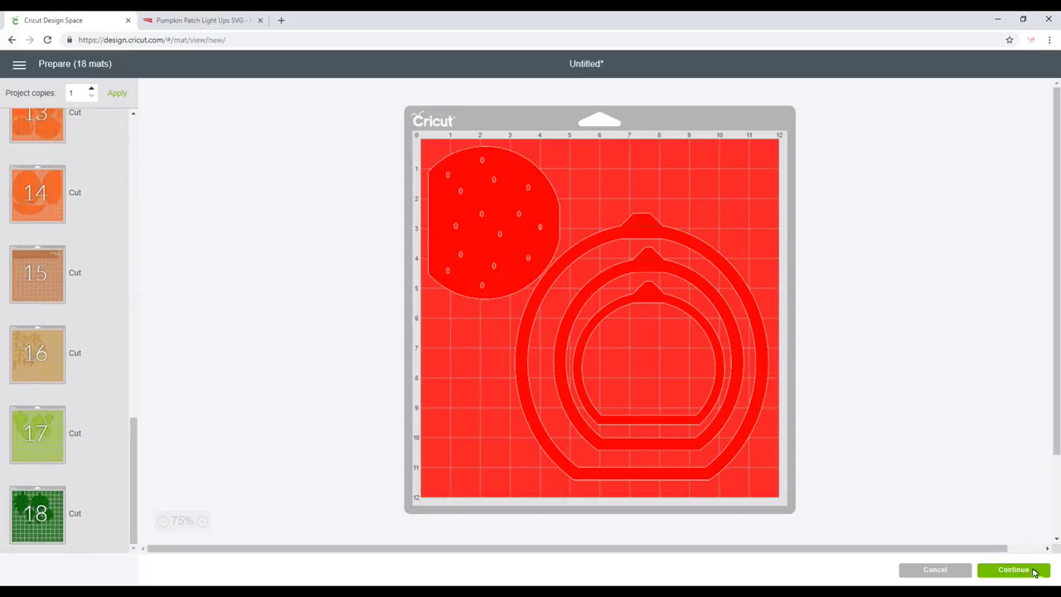
left_click(1014, 570)
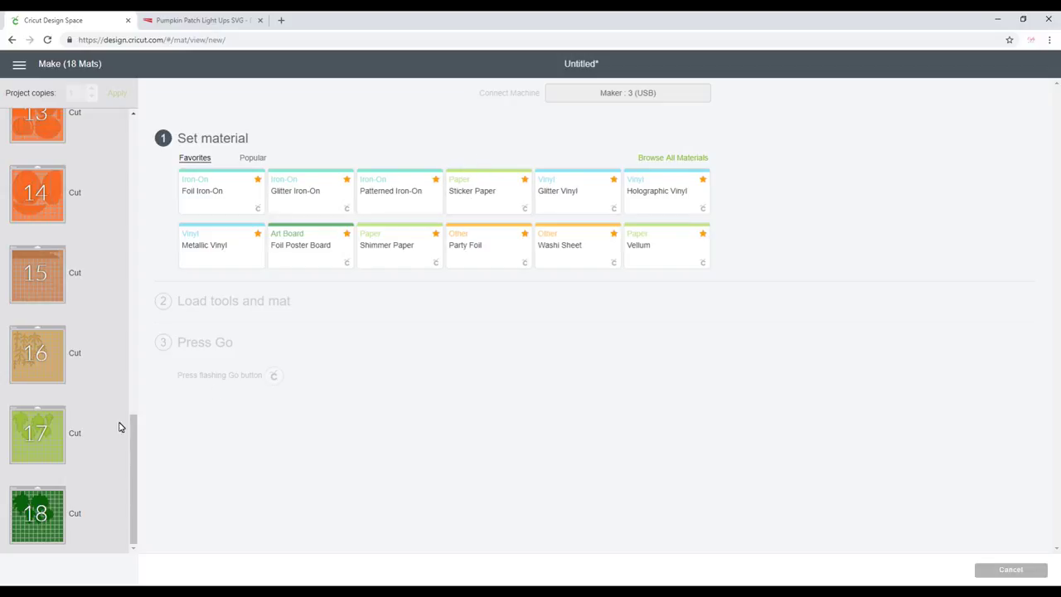
Step: Set the cutting material to Cardstock (for intricate cuts) for the first mat
left_click_drag(133, 439, 162, 124)
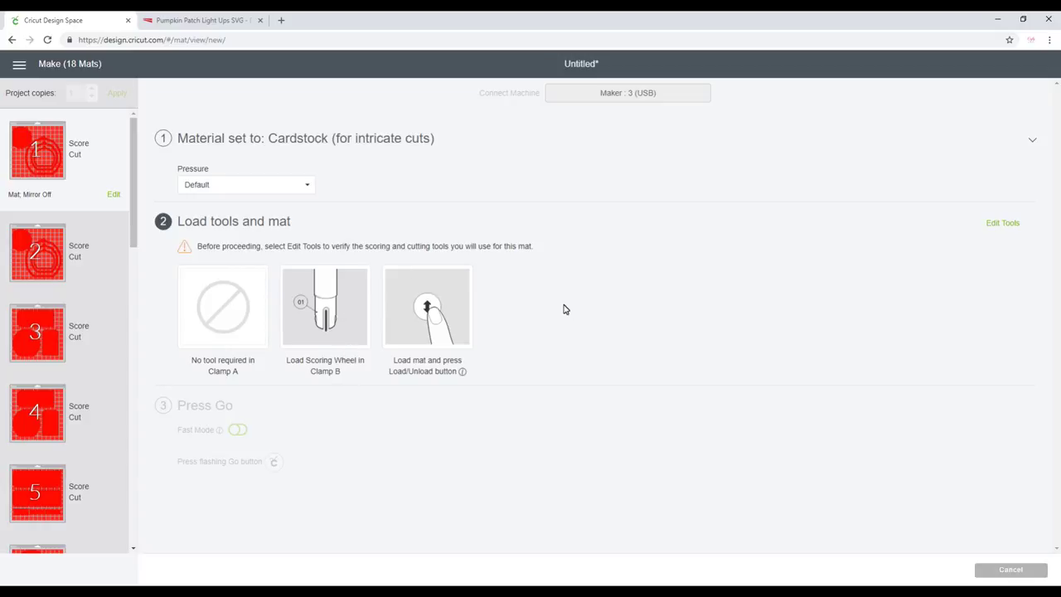
Step: Open Edit Tools to pick the Scoring Stylus for the score lines
left_click(1004, 224)
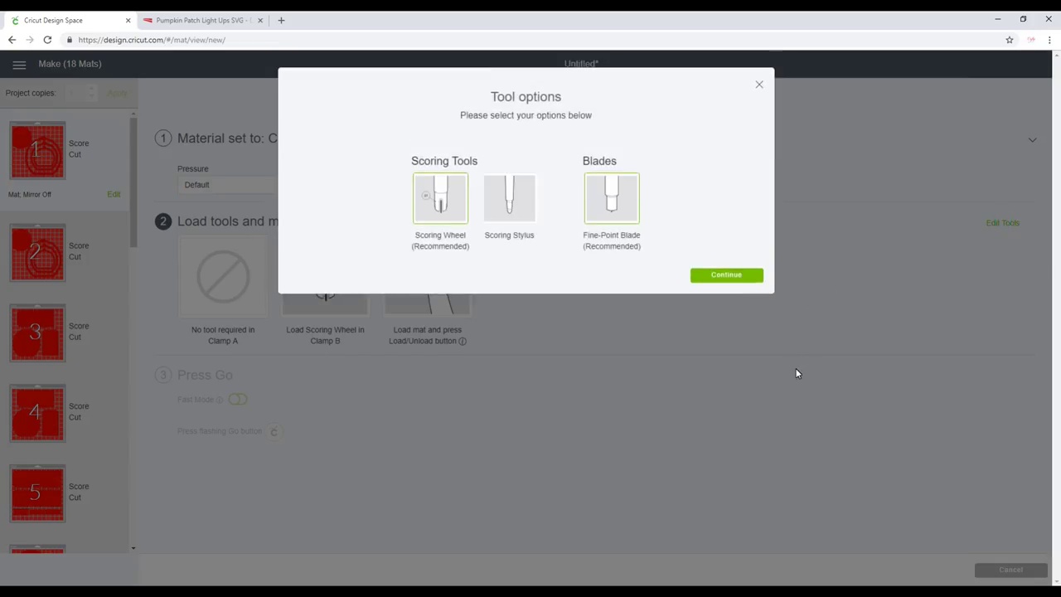